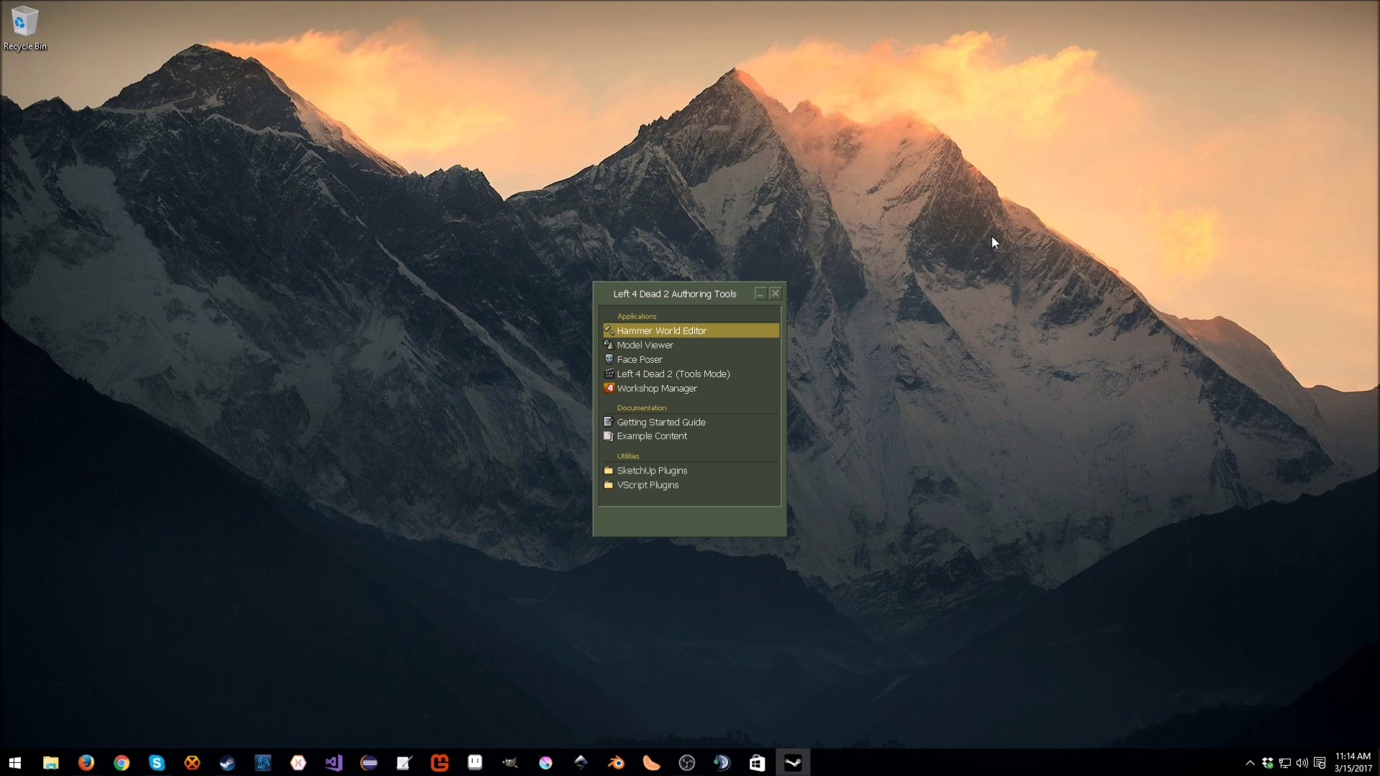
- Move the Left 4 Dead 2 Authoring Tools window slightly to the left
{"action": "left_click_drag", "start_coordinate": [690, 292], "coordinate": [657, 300]}
- Launch Hammer World Editor and create a new blank map from the File menu
{"action": "double_click", "coordinate": [631, 339]}
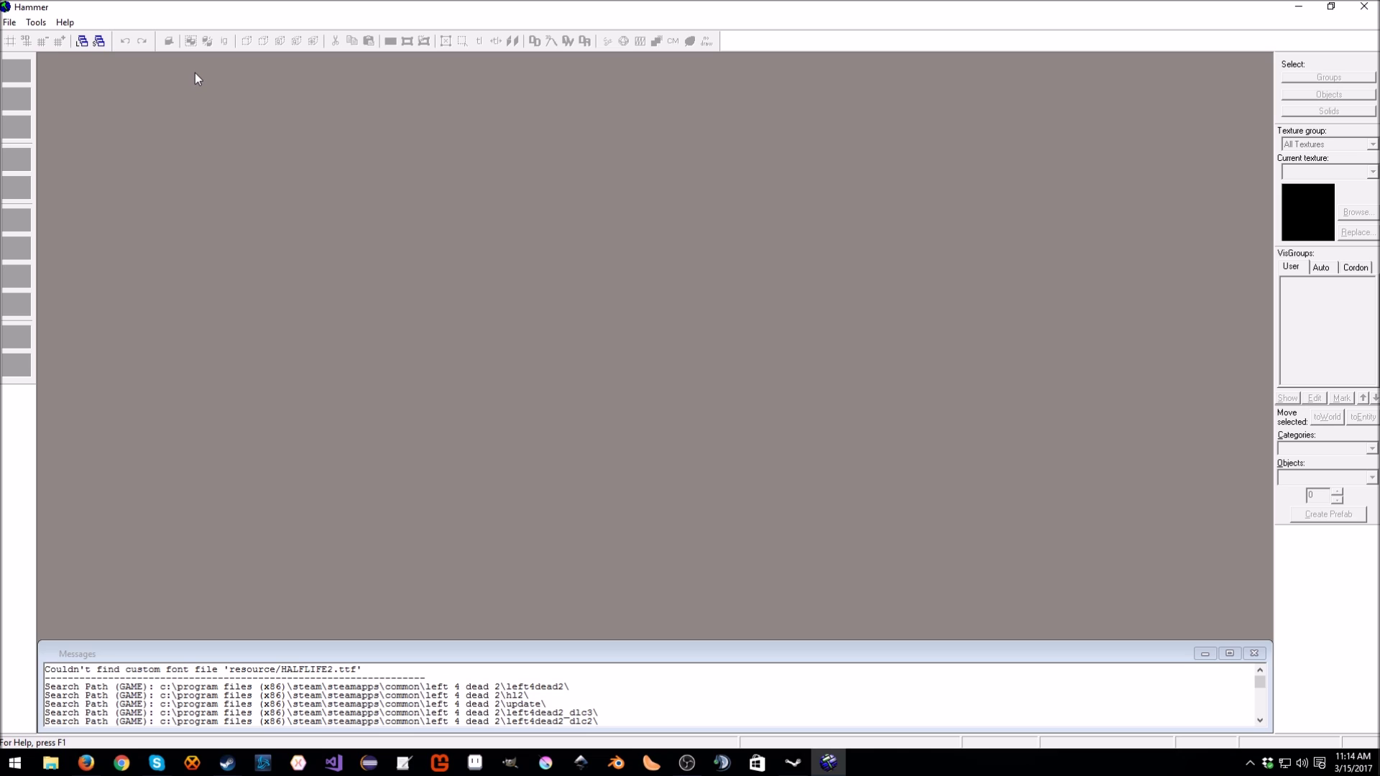
{"action": "left_click", "coordinate": [9, 21]}
{"action": "left_click", "coordinate": [28, 39]}
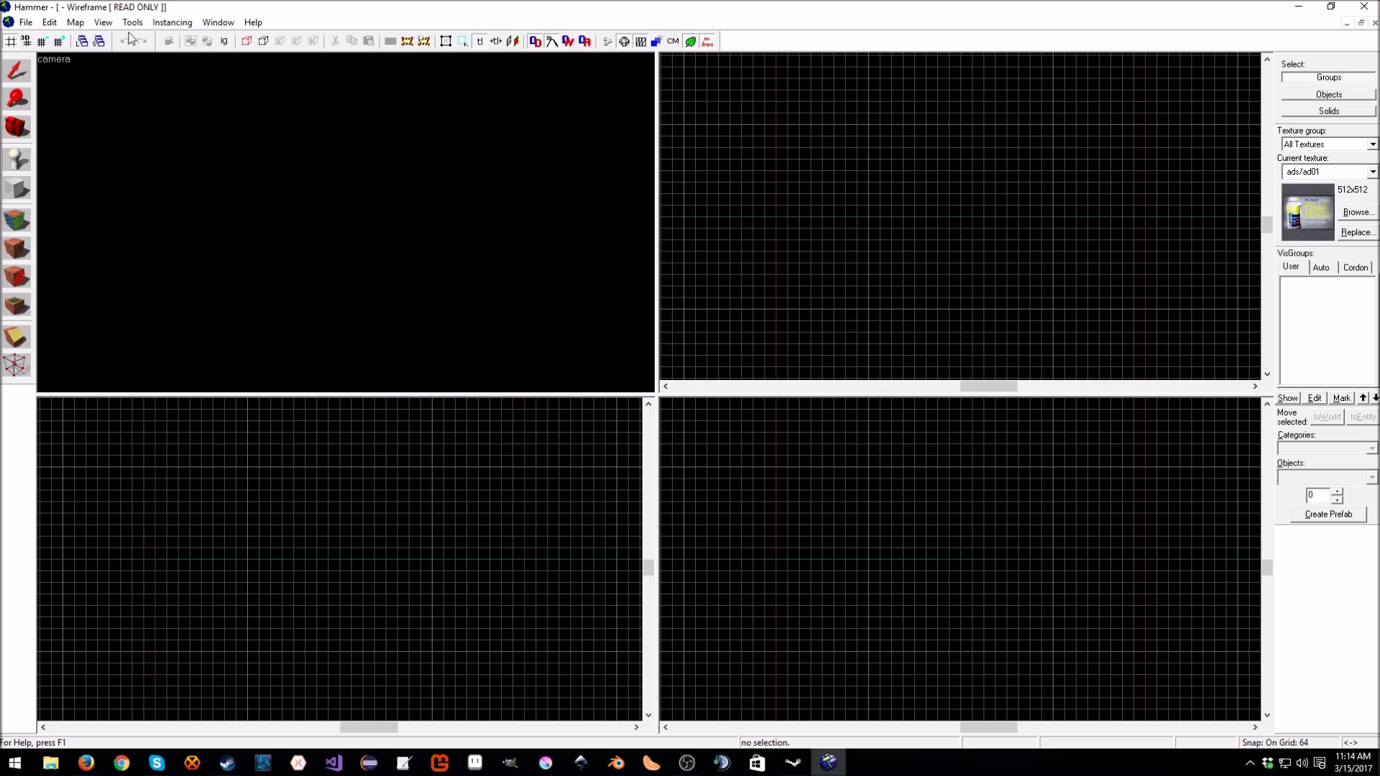
{"action": "left_click", "coordinate": [102, 22]}
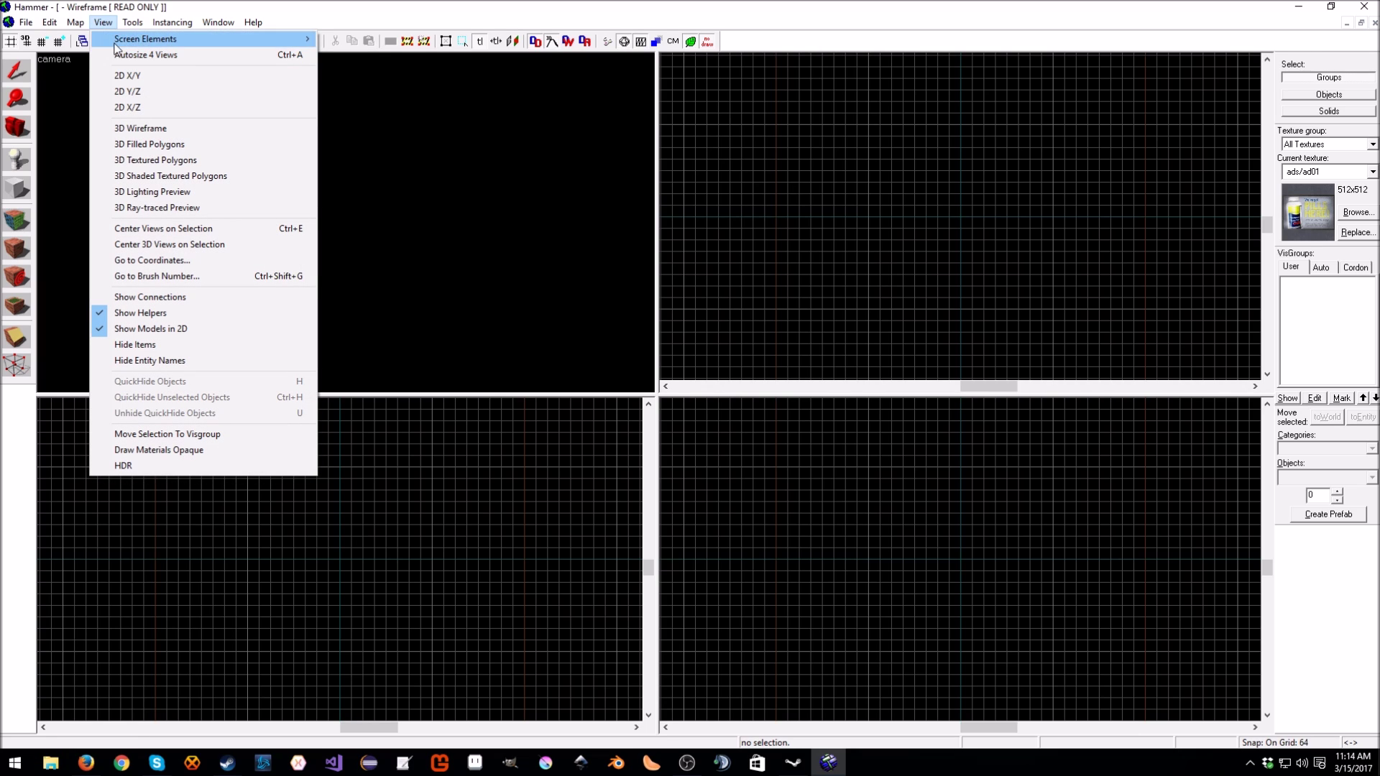
{"action": "left_click", "coordinate": [139, 58]}
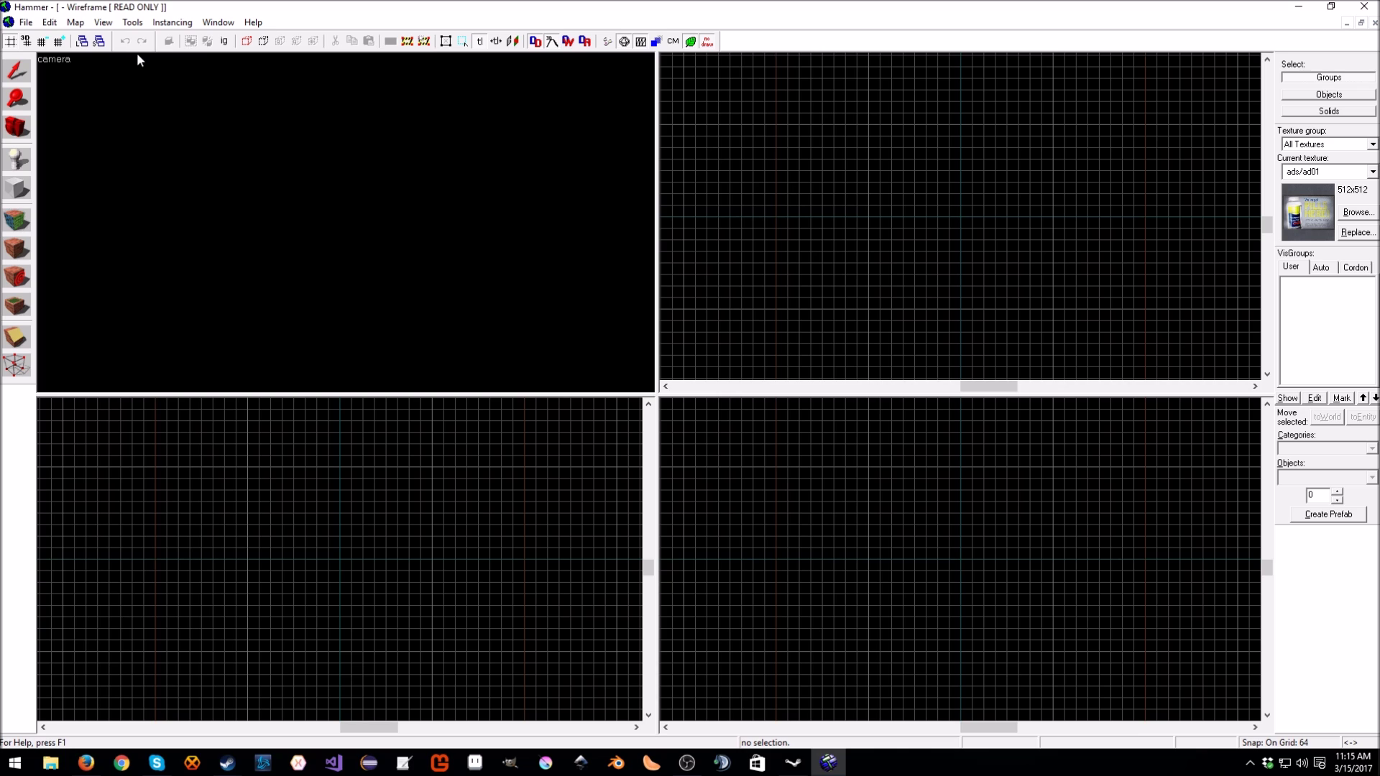
{"action": "left_click_drag", "start_coordinate": [405, 399], "coordinate": [462, 247]}
{"action": "left_click_drag", "start_coordinate": [656, 180], "coordinate": [469, 185]}
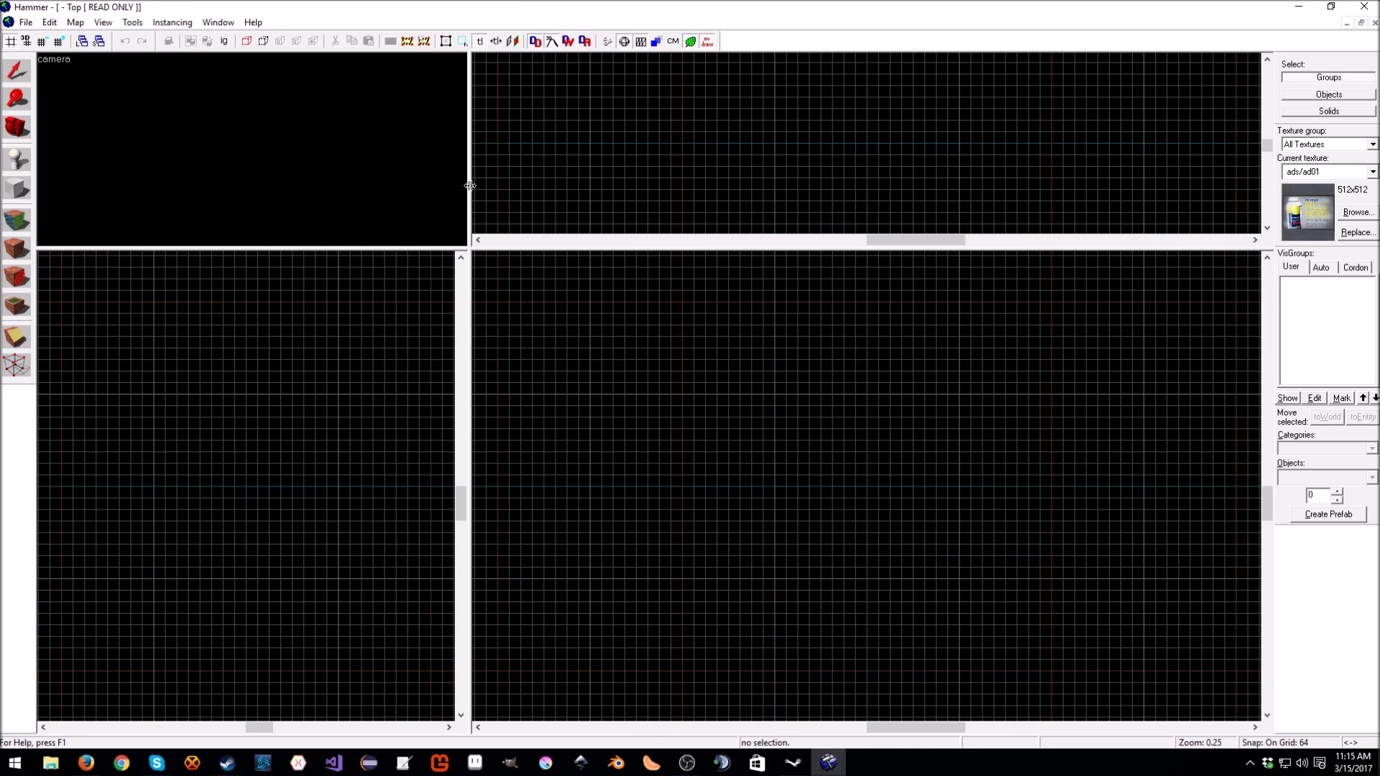
{"action": "left_click", "coordinate": [388, 248]}
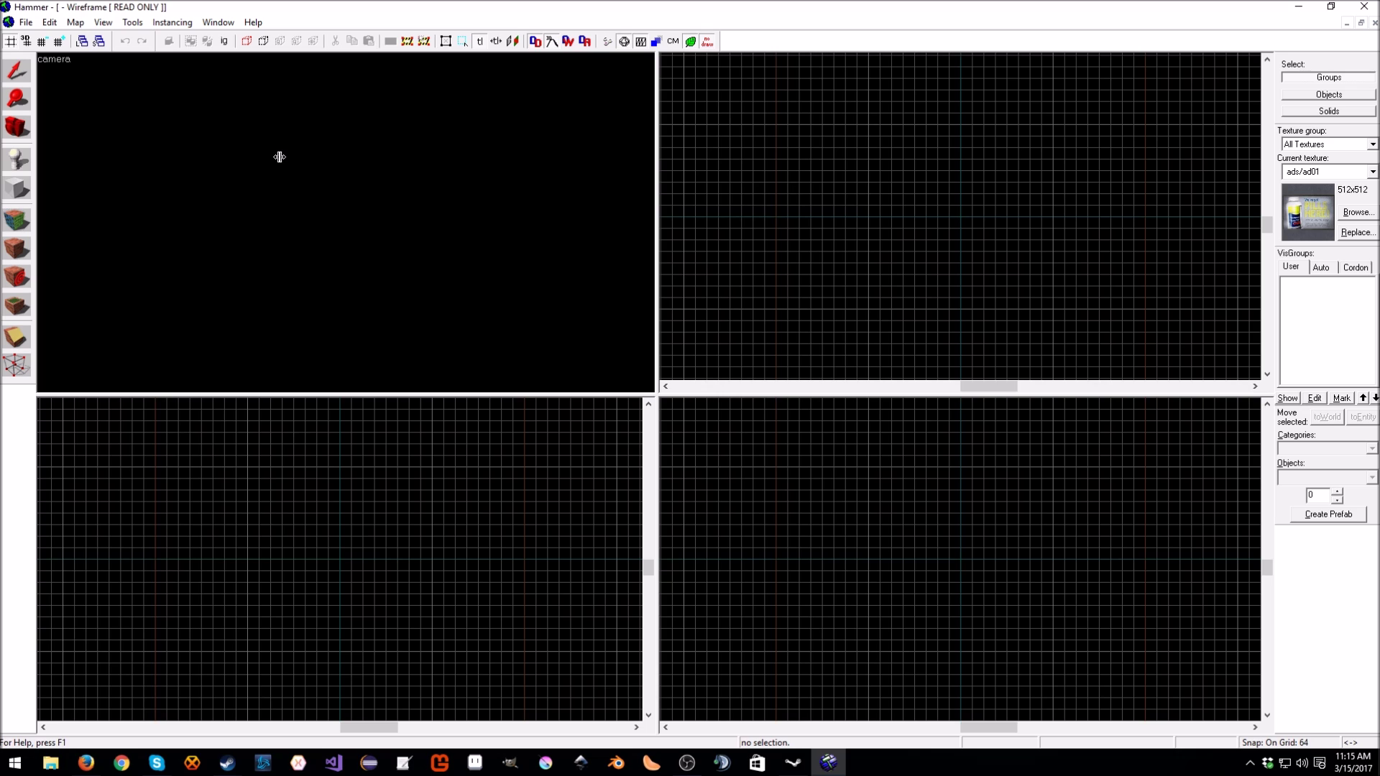
{"action": "left_click", "coordinate": [26, 22]}
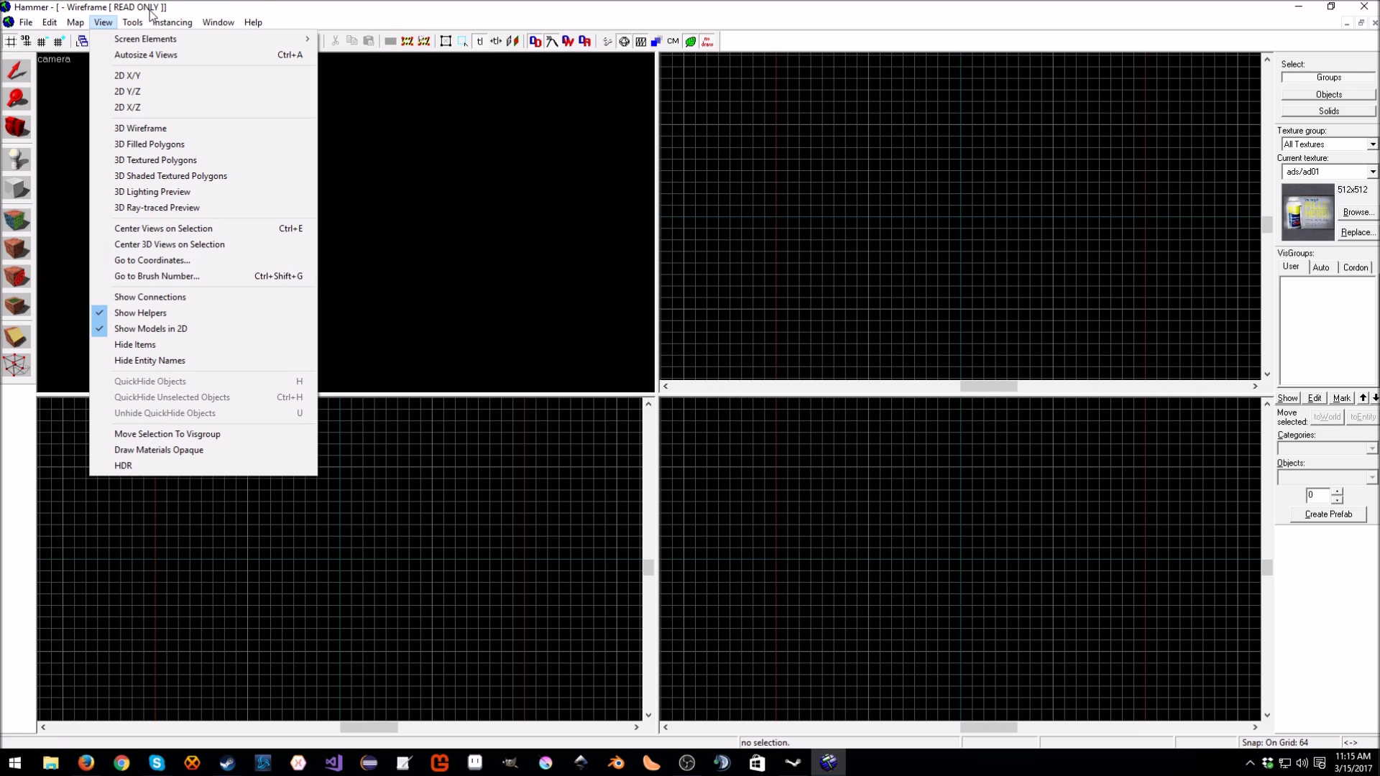
{"action": "mouse_move", "coordinate": [134, 23]}
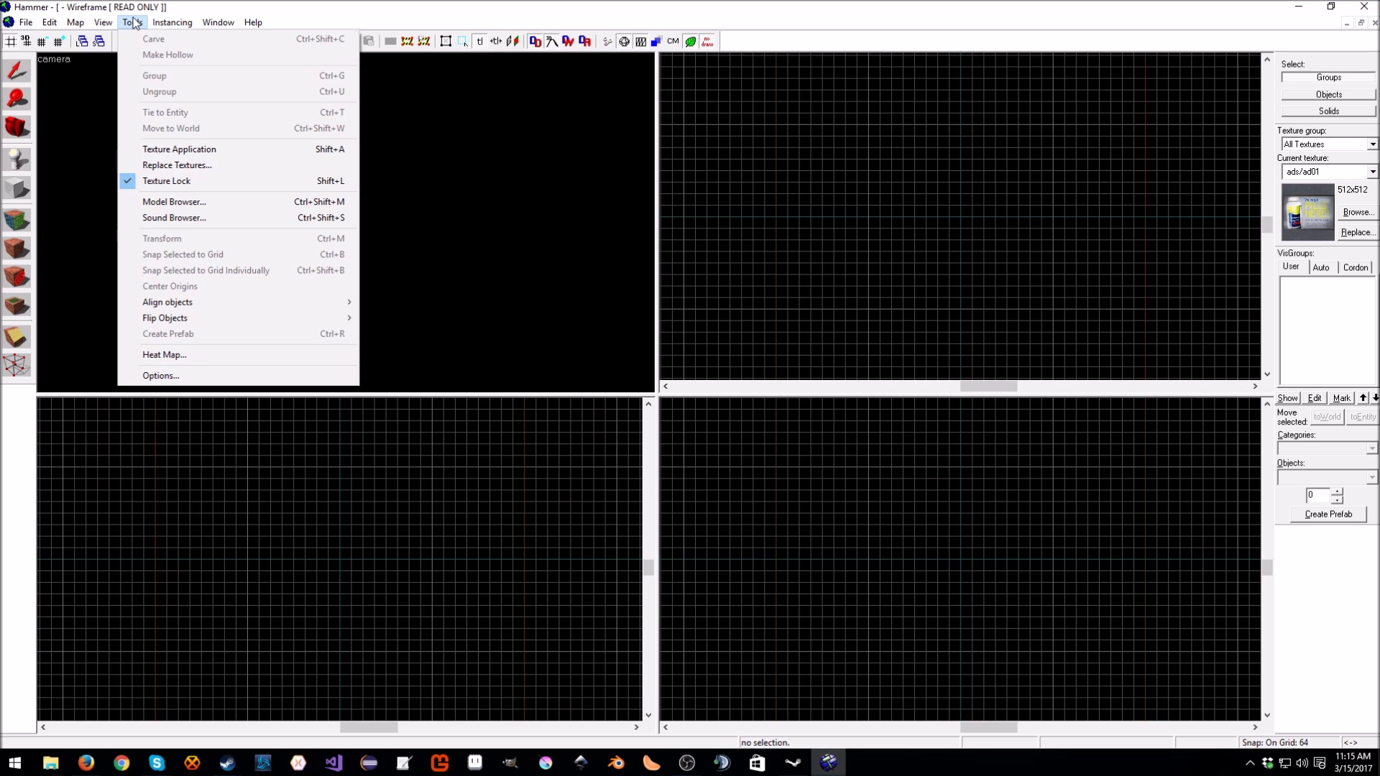
{"action": "left_click", "coordinate": [1221, 86]}
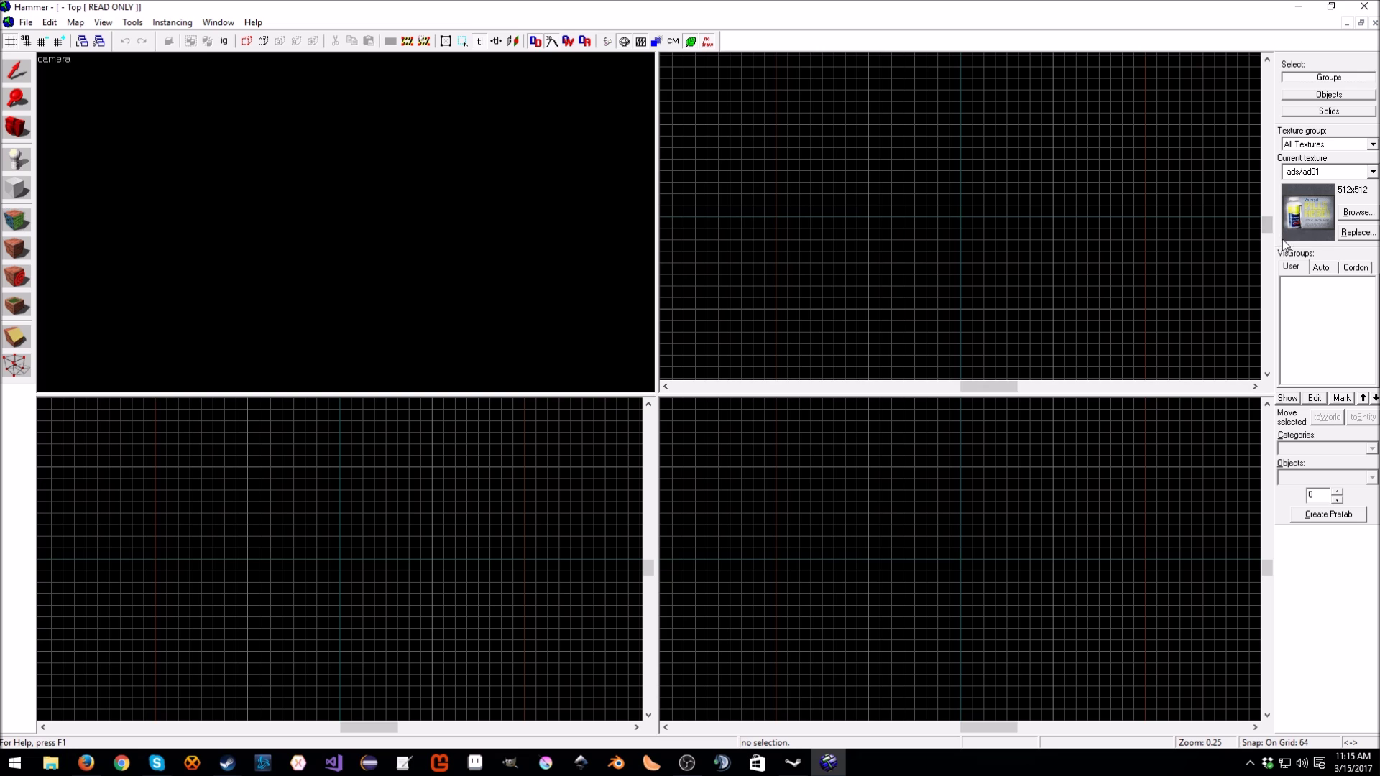
{"action": "left_click", "coordinate": [1355, 213]}
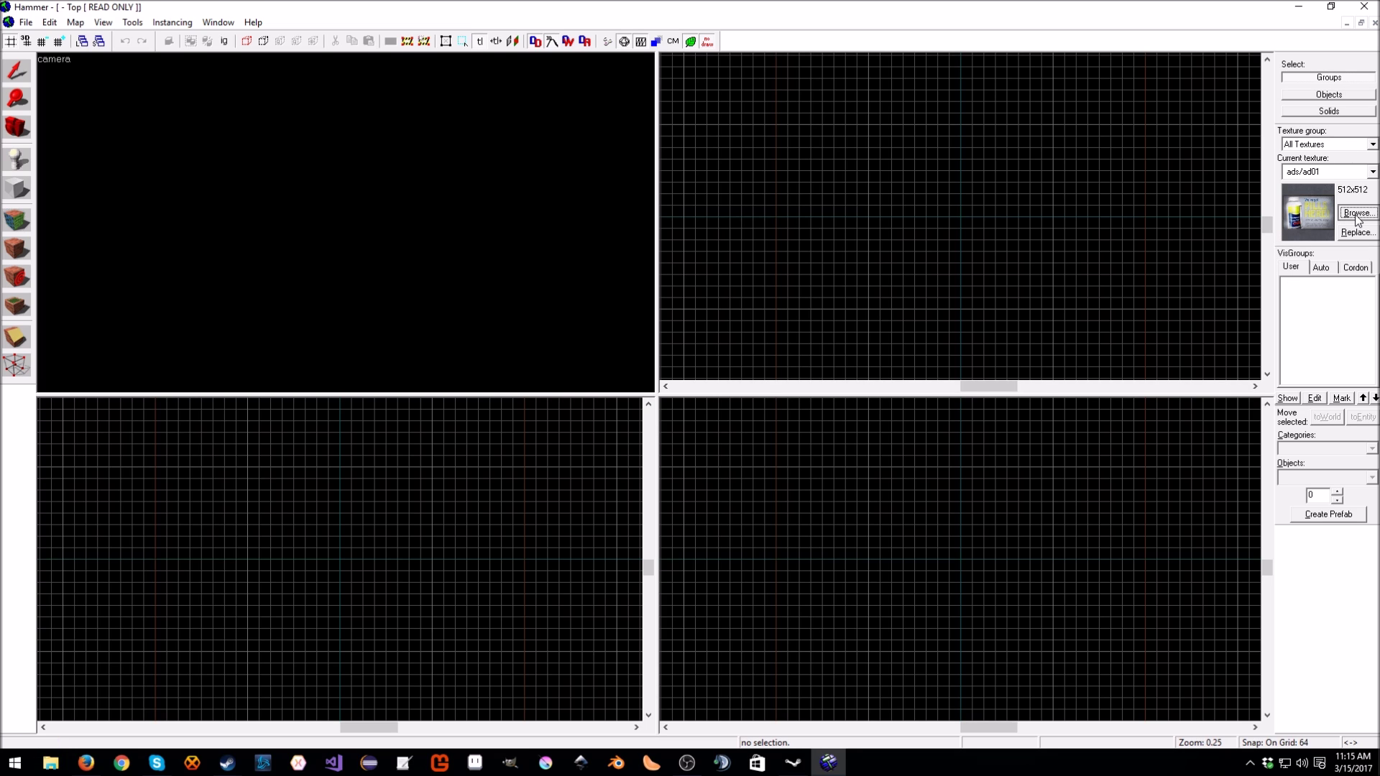
{"action": "left_click_drag", "start_coordinate": [795, 250], "coordinate": [807, 160]}
{"action": "left_click_drag", "start_coordinate": [1058, 418], "coordinate": [1093, 704]}
{"action": "left_click_drag", "start_coordinate": [869, 159], "coordinate": [788, 43]}
{"action": "scroll", "coordinate": [644, 416], "scroll_direction": "down", "scroll_amount": 10}
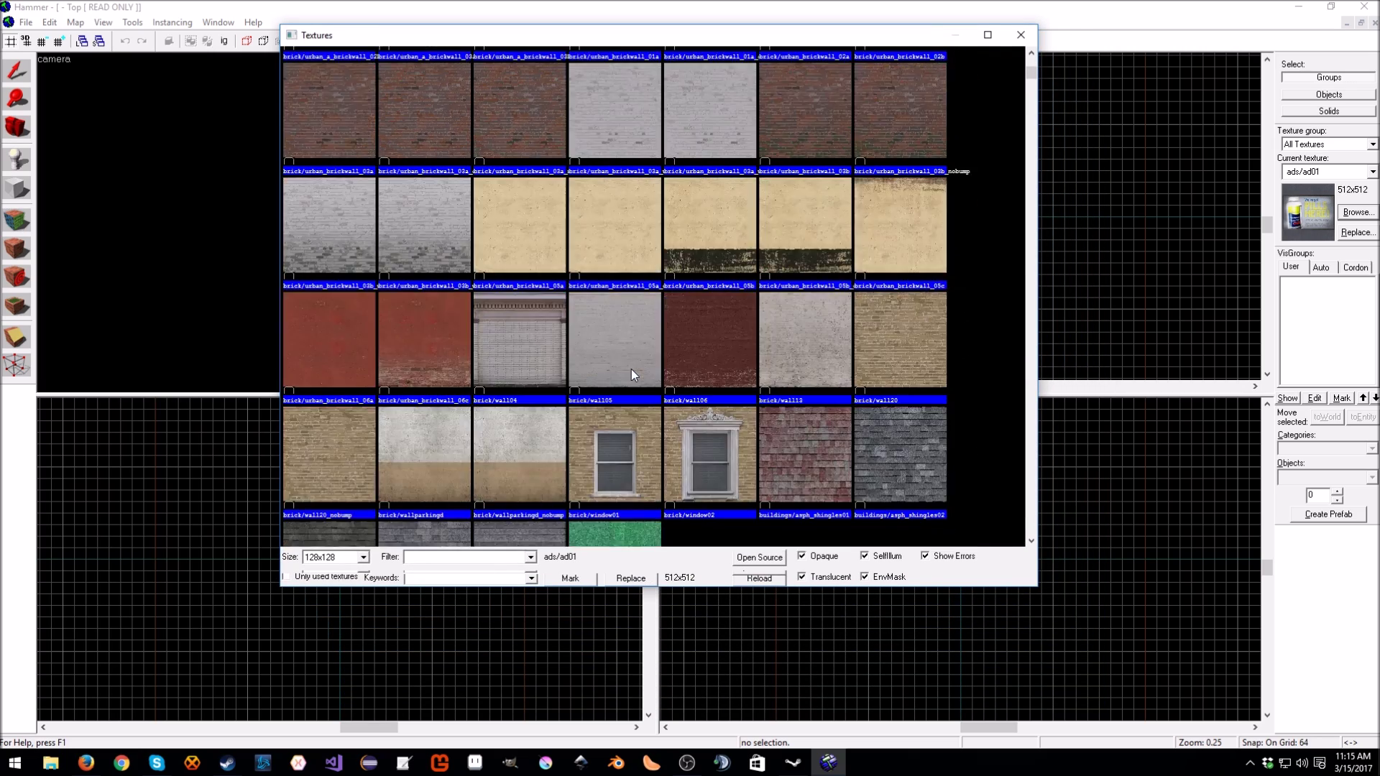
{"action": "scroll", "coordinate": [632, 372], "scroll_direction": "down", "scroll_amount": 2}
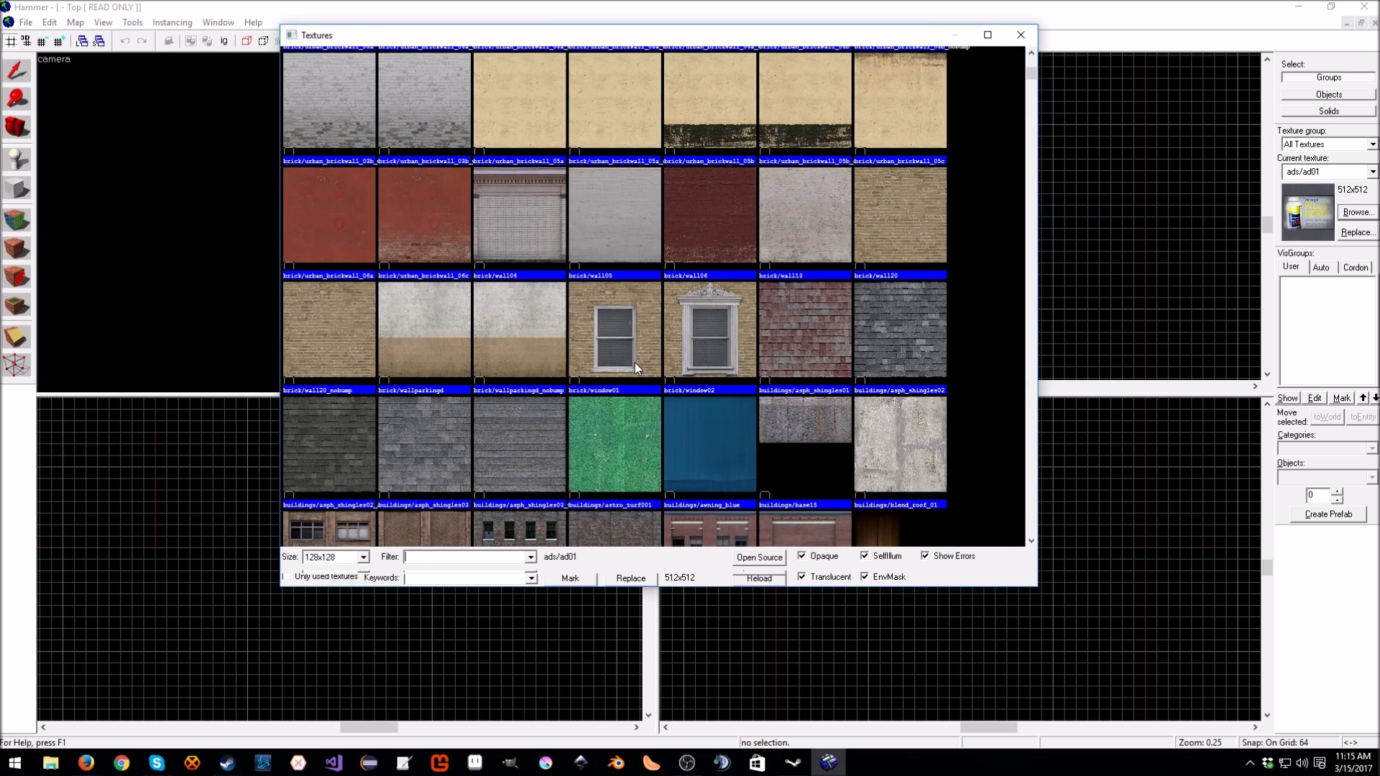
{"action": "left_click", "coordinate": [1020, 35]}
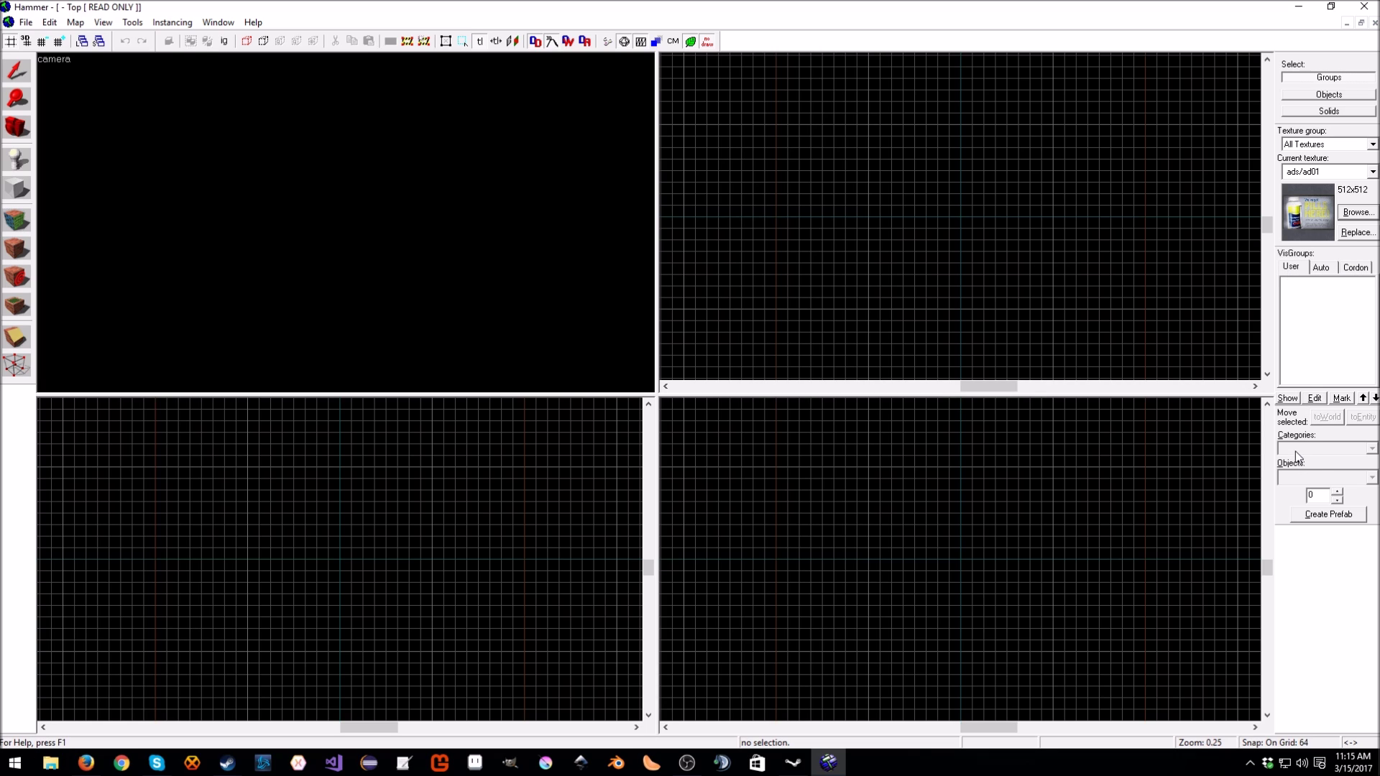
- Review the texture group choices in the Textures browser, then close it
{"action": "left_click", "coordinate": [1321, 142]}
{"action": "left_click", "coordinate": [1323, 161]}
{"action": "left_click", "coordinate": [1324, 174]}
{"action": "left_click", "coordinate": [1164, 535]}
- Switch to the Entity Tool, keeping info_survivor_position as the object to place
{"action": "left_click", "coordinate": [18, 160]}
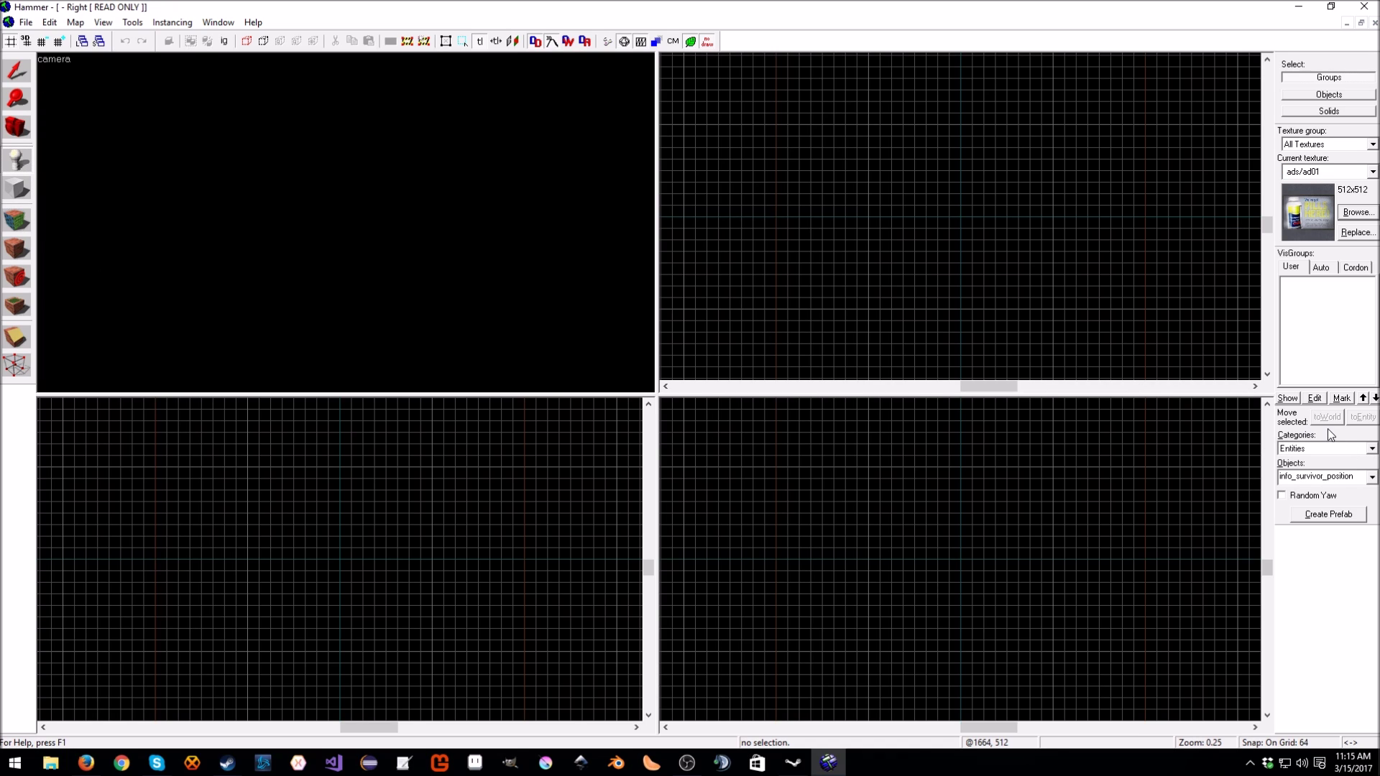
{"action": "left_click", "coordinate": [1371, 449]}
{"action": "left_click", "coordinate": [1371, 452]}
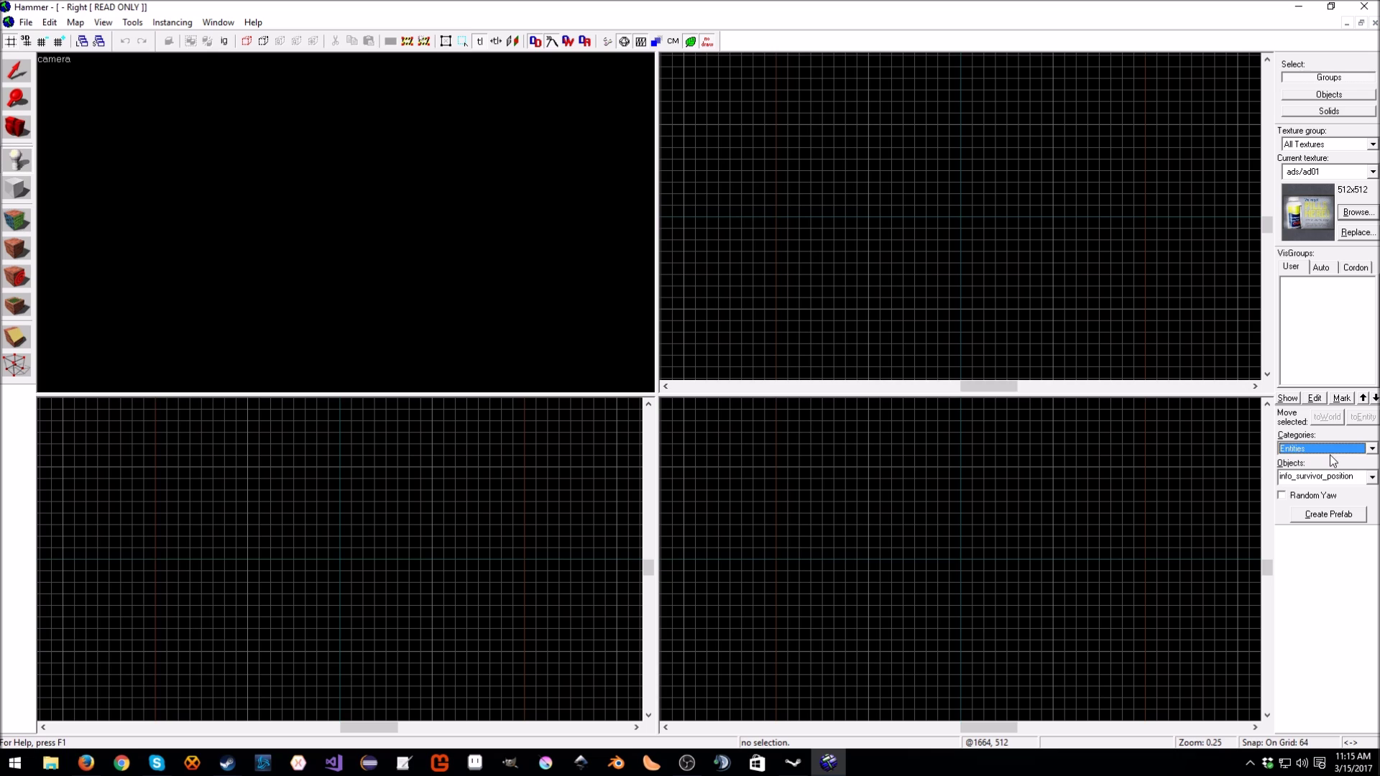
{"action": "left_click", "coordinate": [1330, 476]}
{"action": "left_click", "coordinate": [1372, 477]}
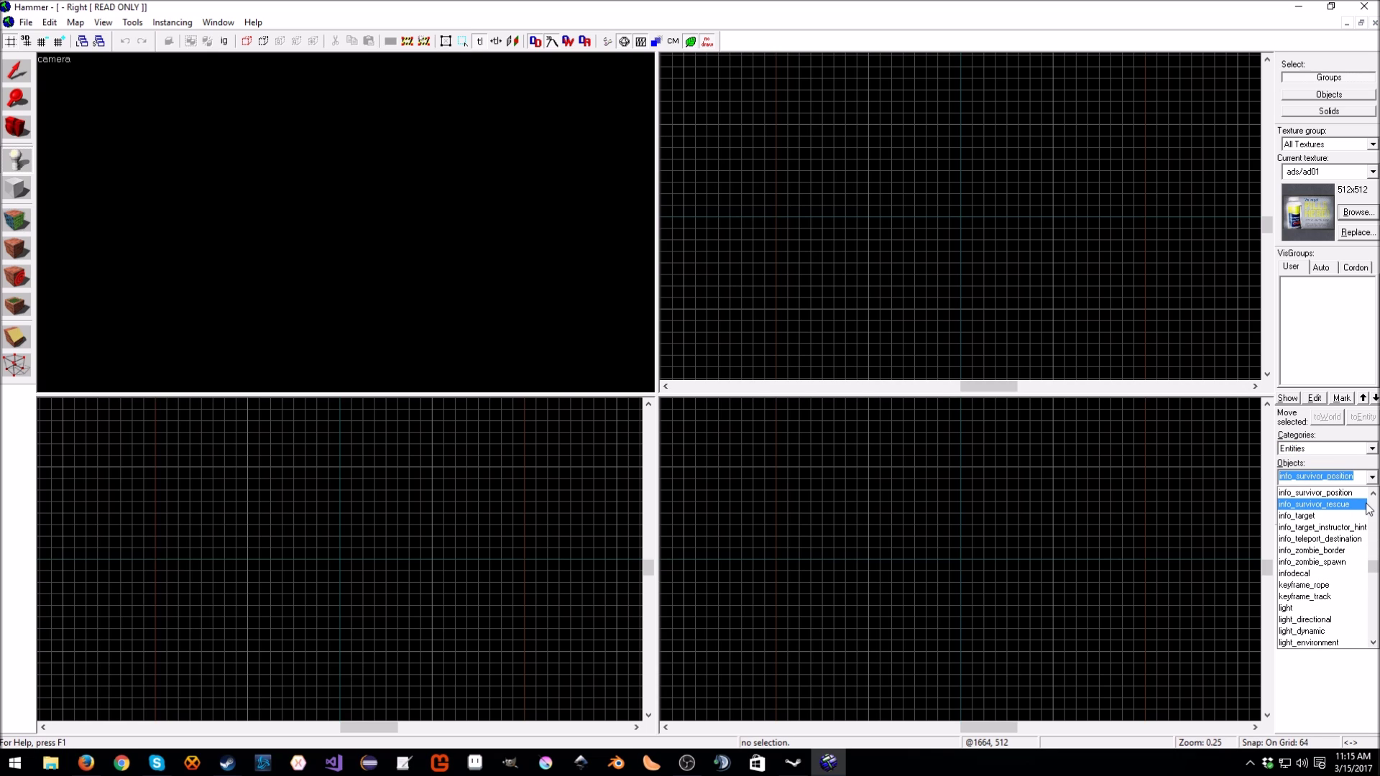
{"action": "scroll", "coordinate": [1355, 496], "scroll_direction": "up", "scroll_amount": 1}
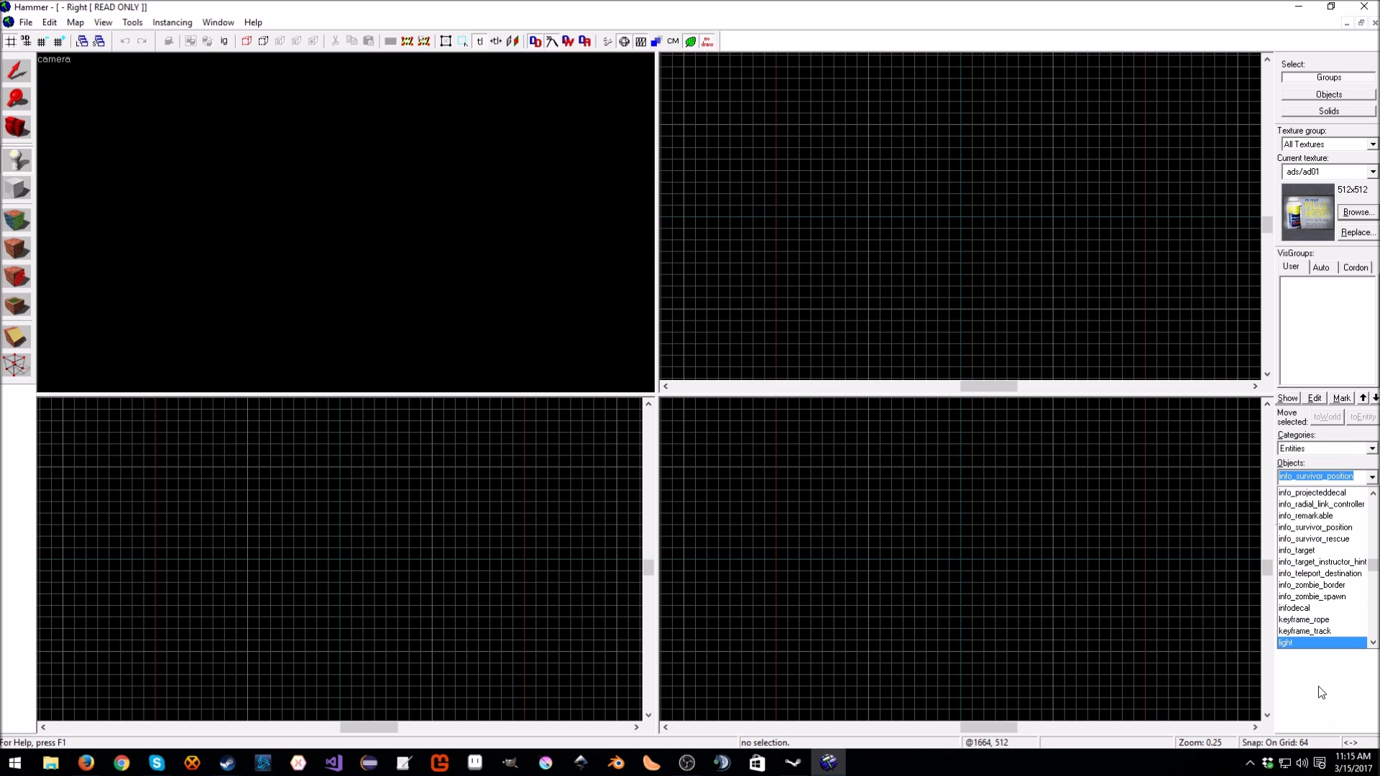
{"action": "left_click", "coordinate": [1320, 691]}
{"action": "left_click", "coordinate": [1373, 478]}
{"action": "scroll", "coordinate": [1341, 540], "scroll_direction": "up", "scroll_amount": 3}
{"action": "scroll", "coordinate": [1341, 540], "scroll_direction": "down", "scroll_amount": 5}
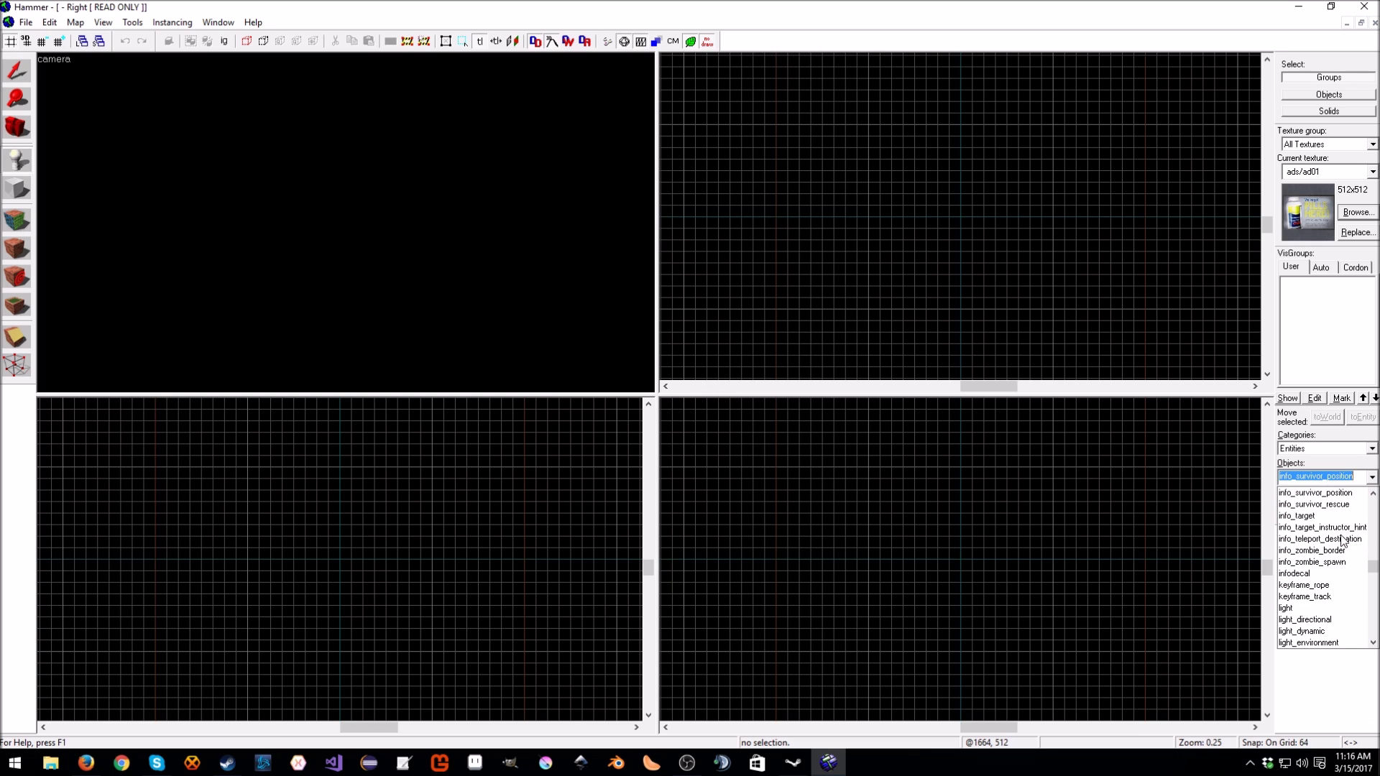
{"action": "left_click", "coordinate": [1320, 726]}
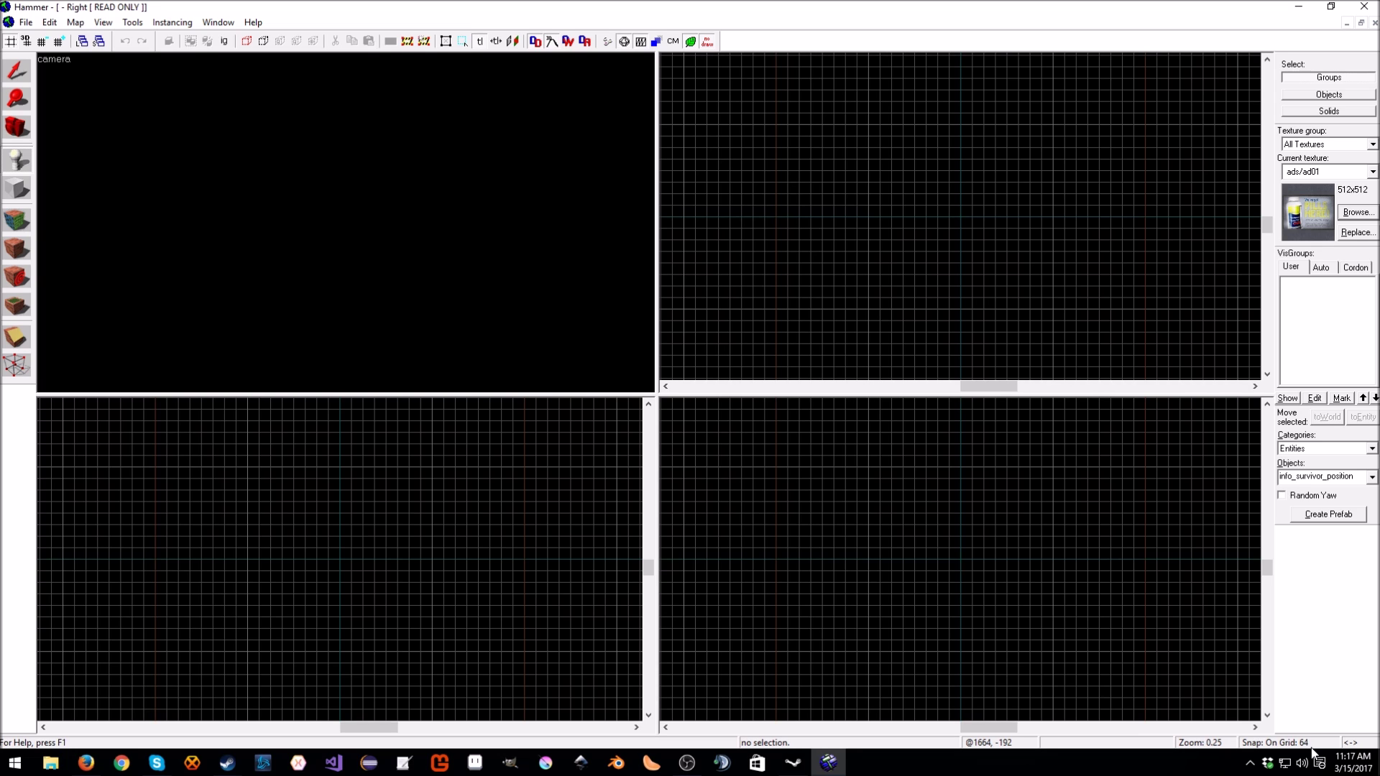
- Adjust the grid size with [ and ] until it reads Grid: 16
{"action": "key", "text": "bracketleft"}
{"action": "key", "text": "bracketleft"}
{"action": "key", "text": "bracketleft"}
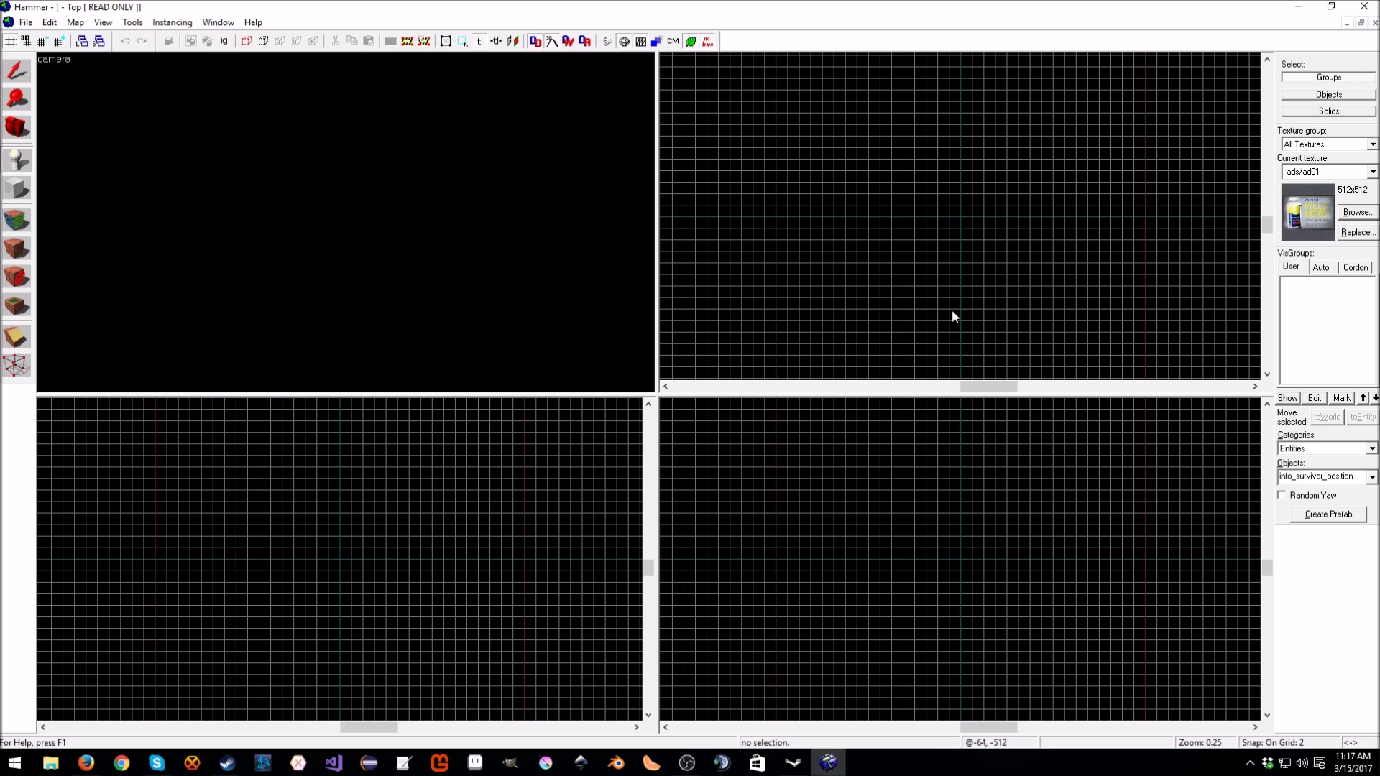
{"action": "key", "text": "bracketright"}
{"action": "key", "text": "bracketright"}
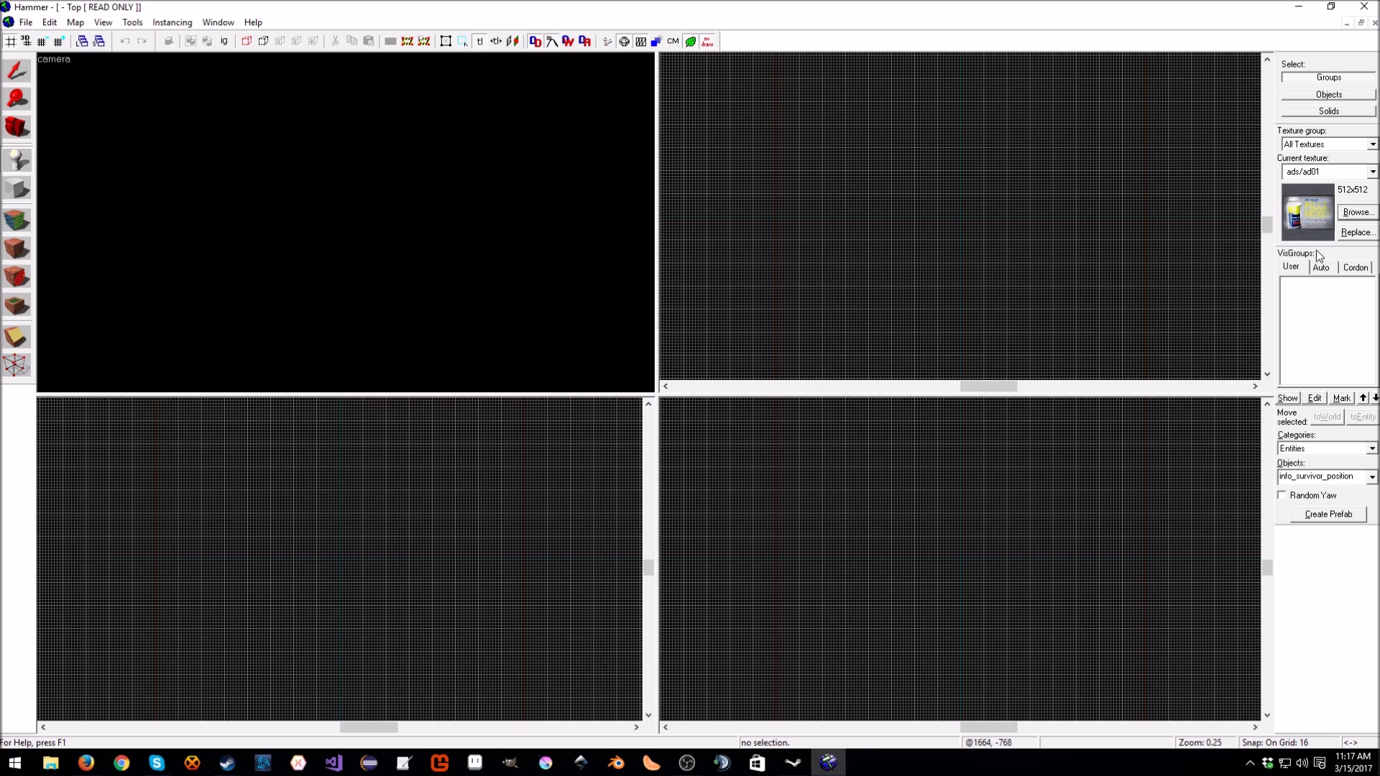
- Open the texture browser and filter the textures by 'dev'
{"action": "left_click", "coordinate": [1355, 212]}
{"action": "scroll", "coordinate": [891, 312], "scroll_direction": "down", "scroll_amount": 3}
{"action": "scroll", "coordinate": [891, 312], "scroll_direction": "up", "scroll_amount": 3}
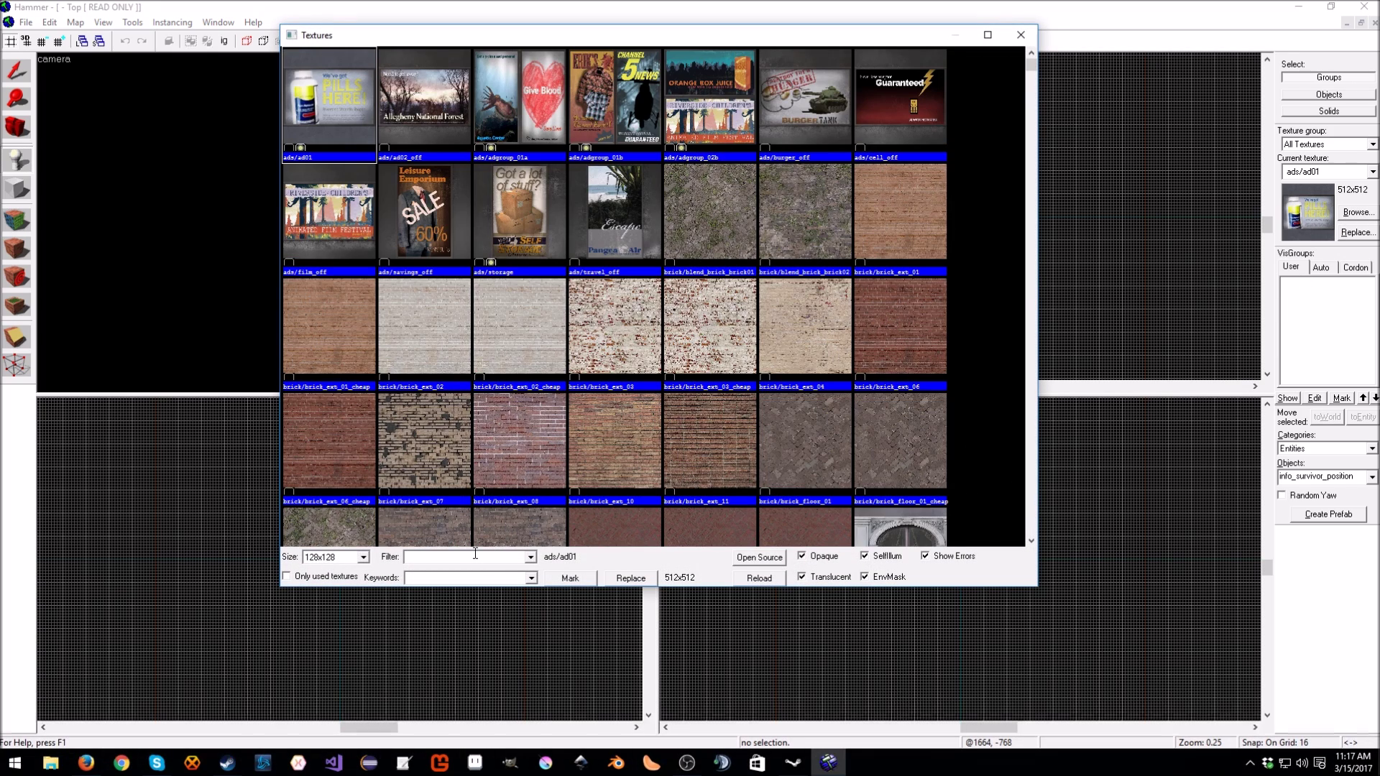
{"action": "left_click", "coordinate": [1297, 193]}
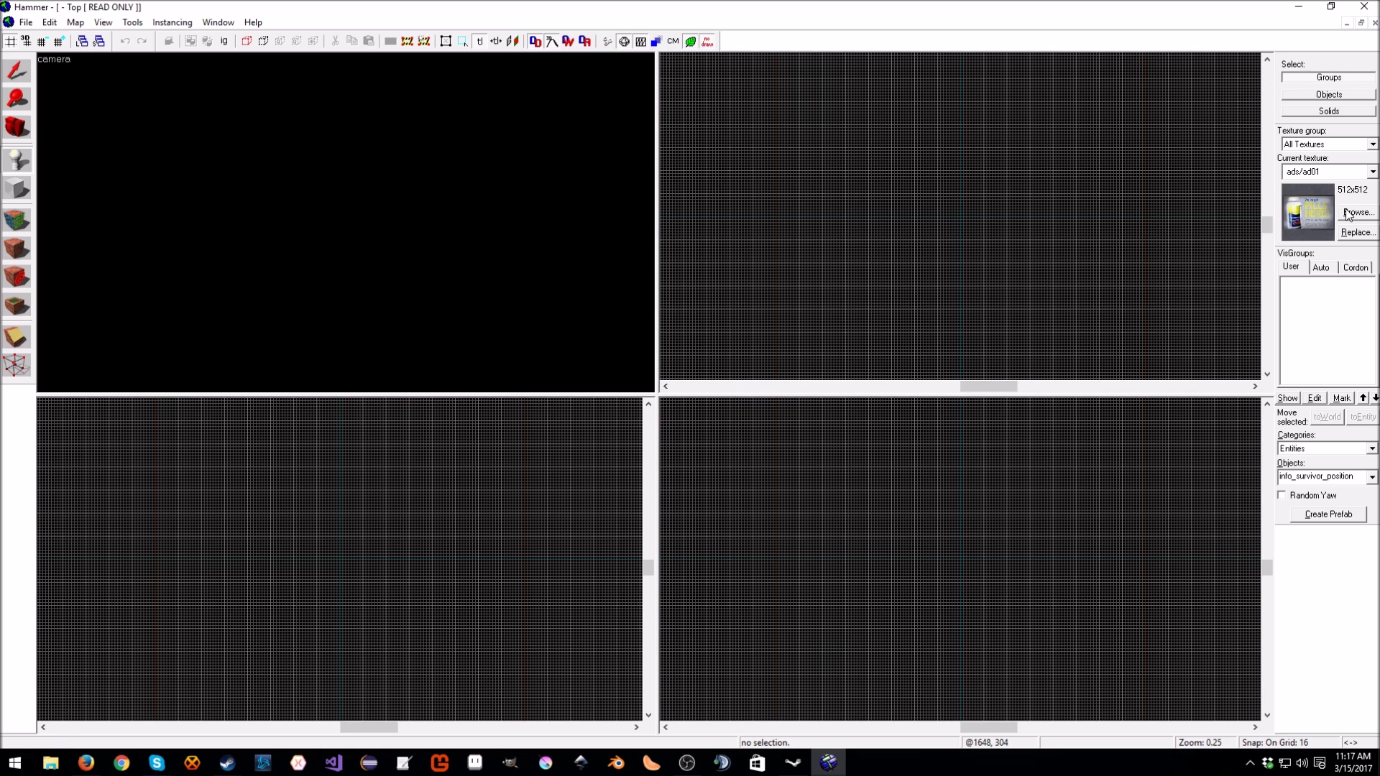
{"action": "left_click", "coordinate": [1355, 212]}
{"action": "type", "text": "dev"}
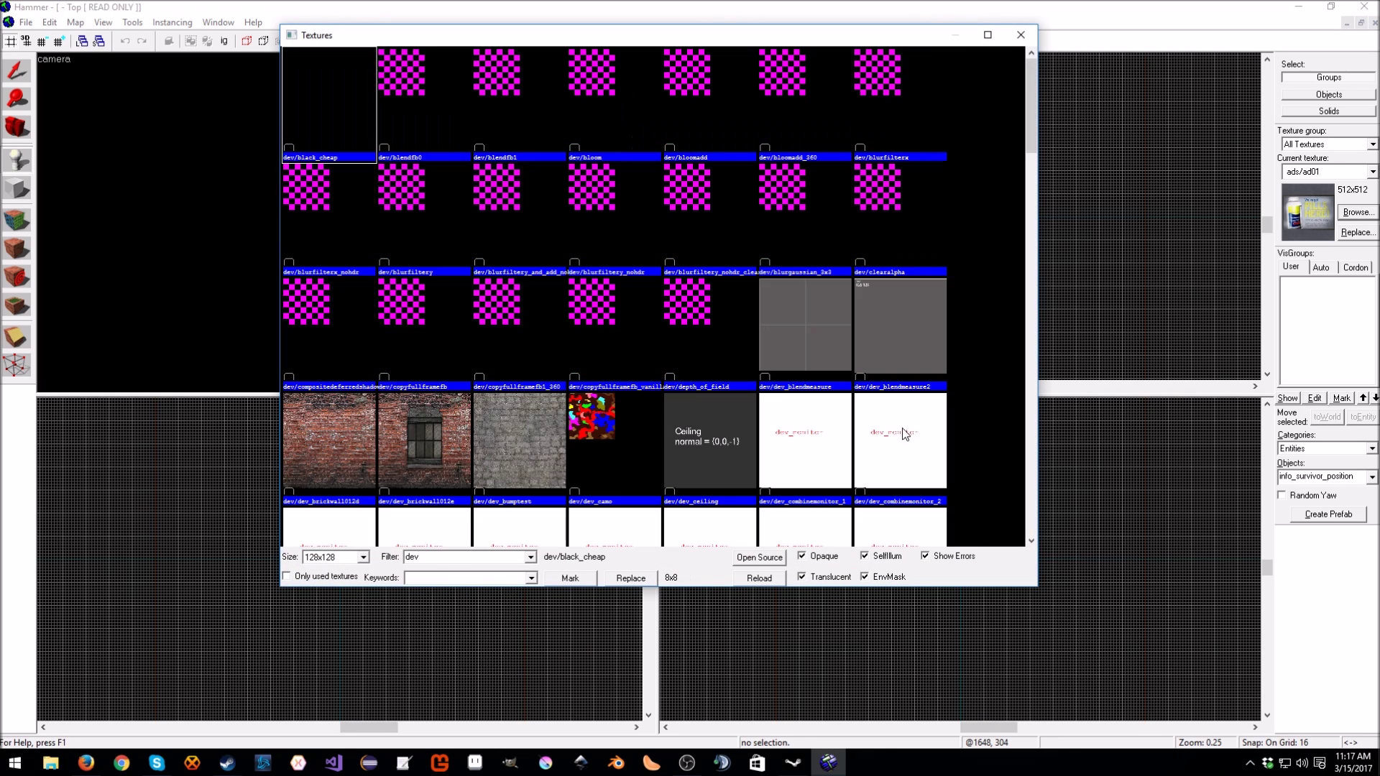
{"action": "scroll", "coordinate": [873, 416], "scroll_direction": "down", "scroll_amount": 3}
{"action": "scroll", "coordinate": [868, 401], "scroll_direction": "down", "scroll_amount": 5}
- Compare dev_measuregeneric01 with 01b, then make dev/dev_measuregeneric01 the current texture
{"action": "left_click", "coordinate": [623, 390]}
{"action": "left_click", "coordinate": [704, 382]}
{"action": "left_click", "coordinate": [639, 404]}
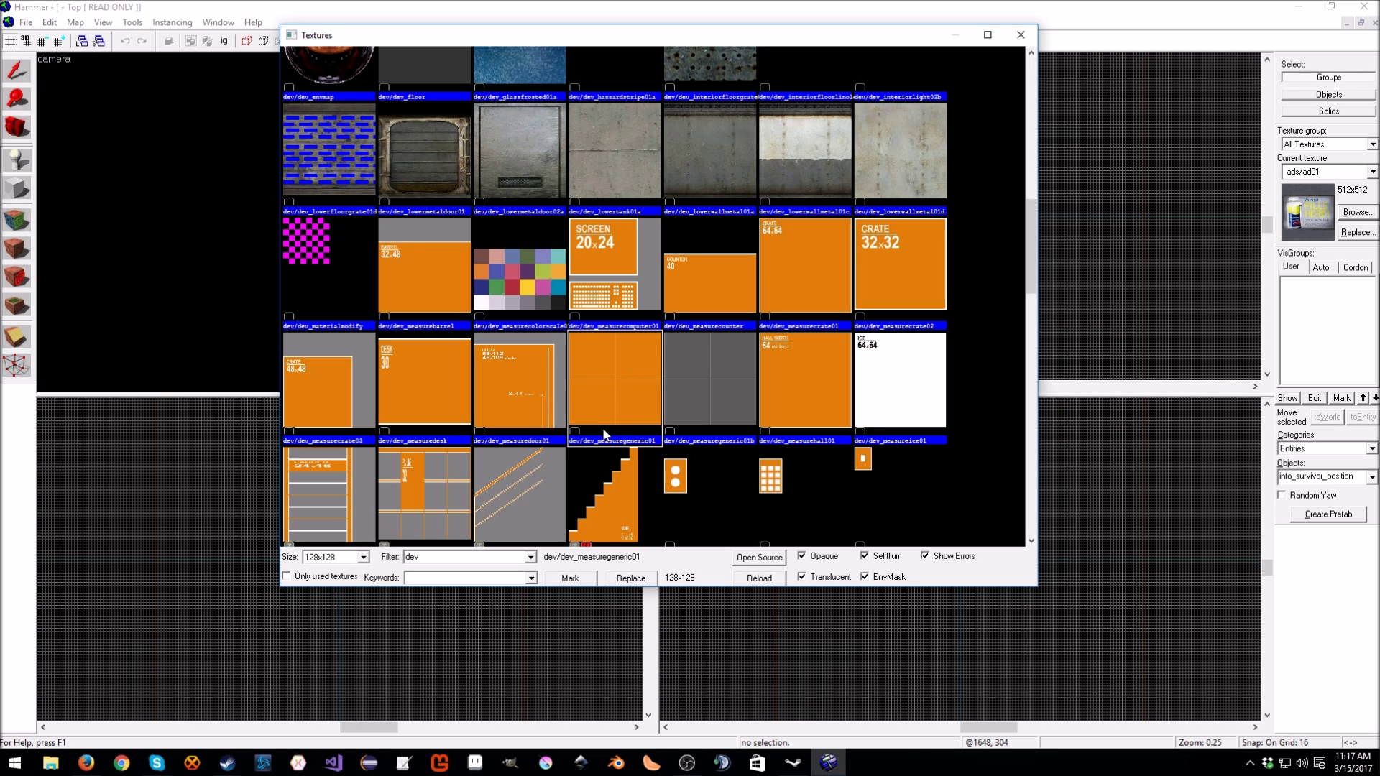
{"action": "left_click", "coordinate": [715, 407]}
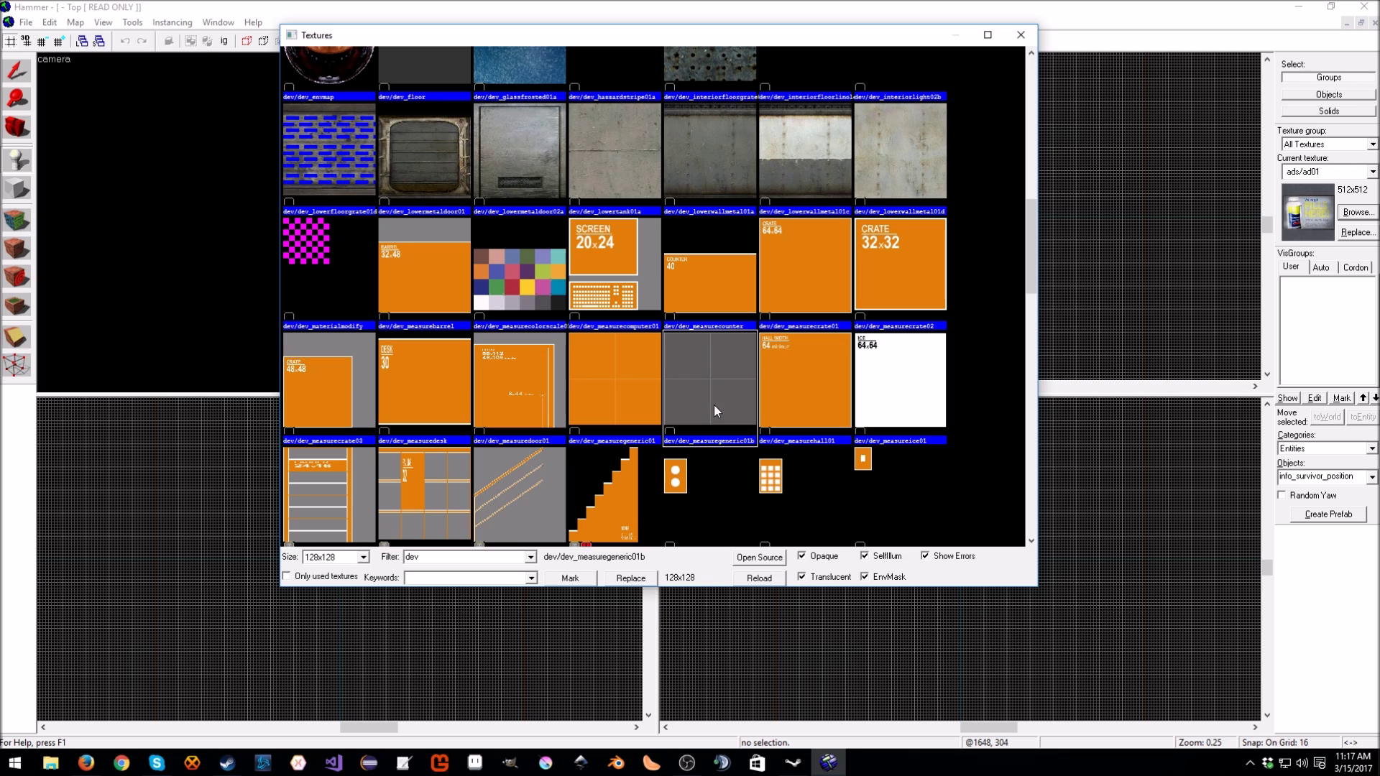
{"action": "scroll", "coordinate": [641, 391], "scroll_direction": "down", "scroll_amount": 3}
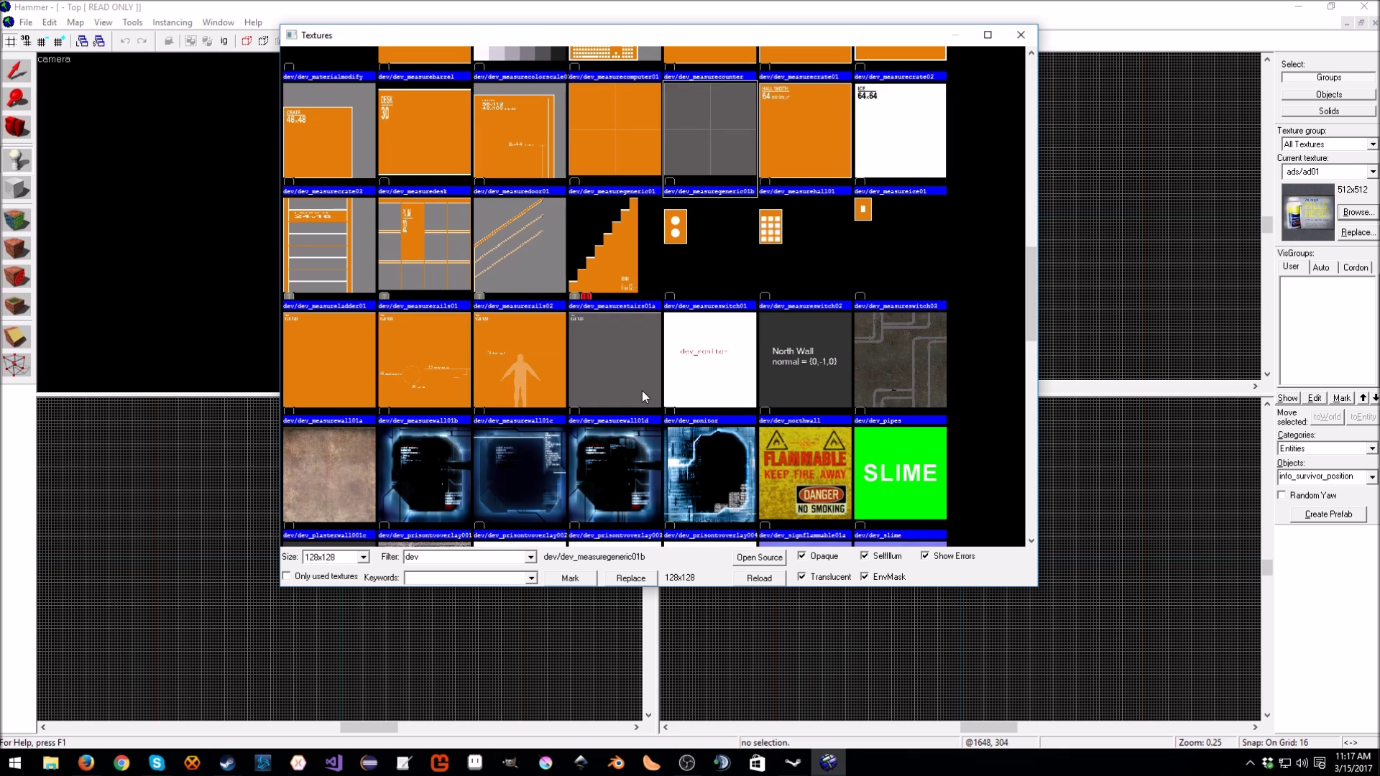
{"action": "left_click", "coordinate": [609, 186]}
{"action": "scroll", "coordinate": [611, 190], "scroll_direction": "up", "scroll_amount": 3}
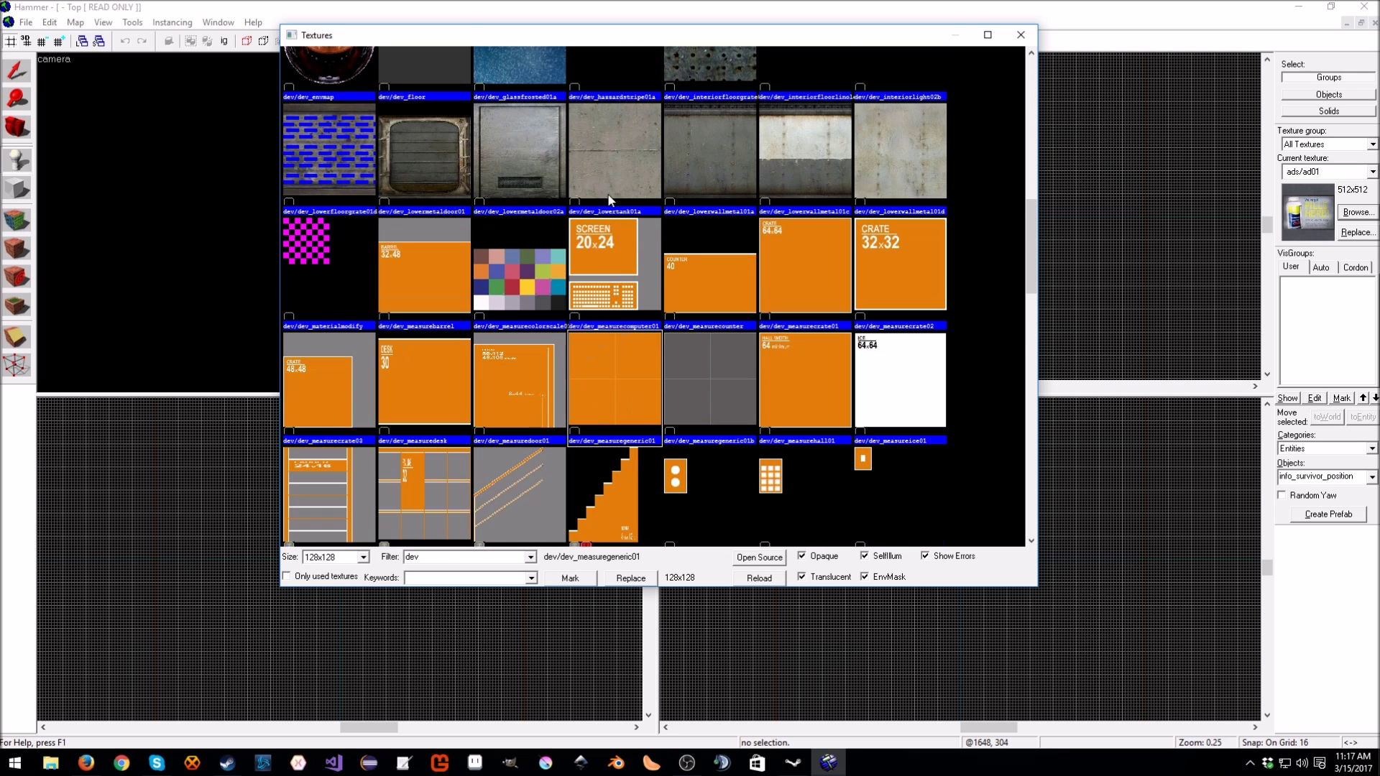
{"action": "double_click", "coordinate": [619, 369]}
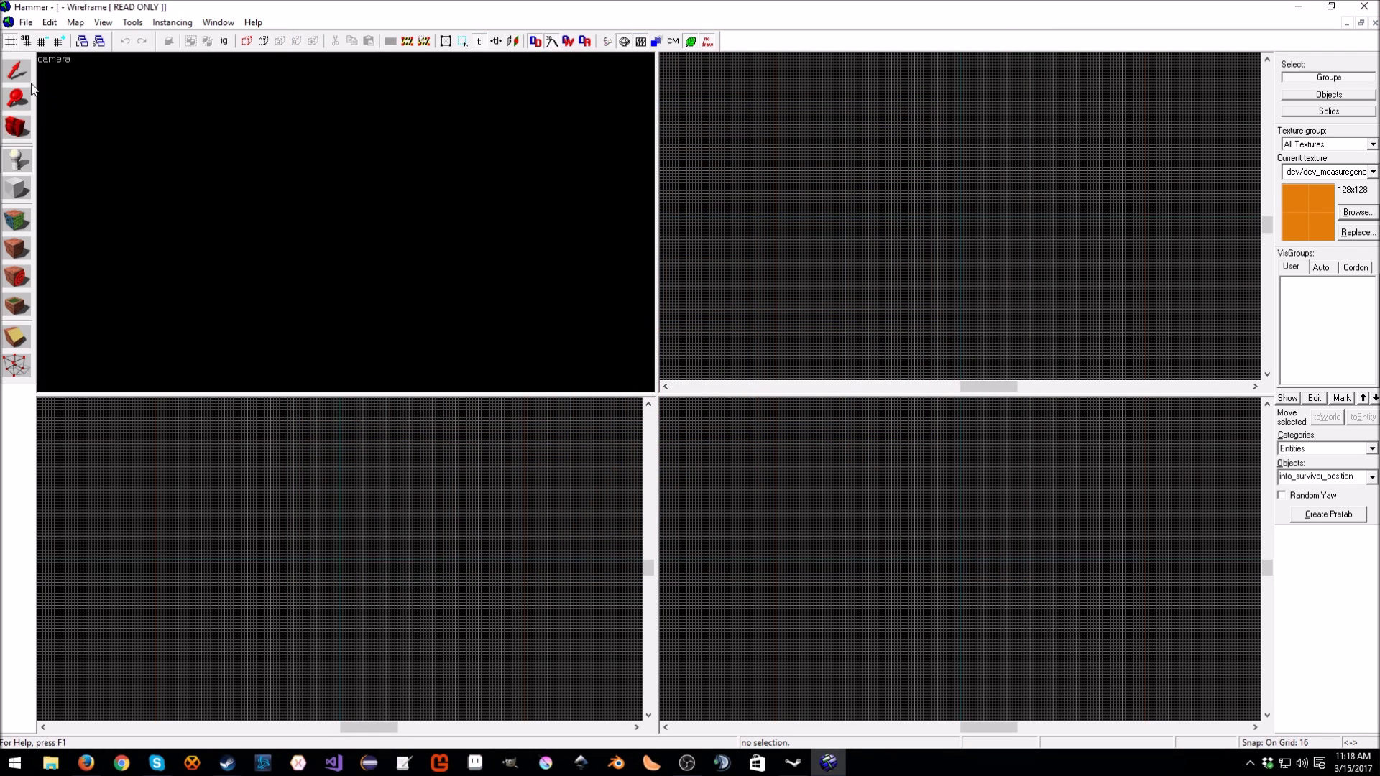
- Draw a 1264 x 1024 x 64 block outline in the Top view with the Block Tool
{"action": "left_click", "coordinate": [19, 189]}
{"action": "left_click_drag", "start_coordinate": [778, 101], "coordinate": [1010, 287]}
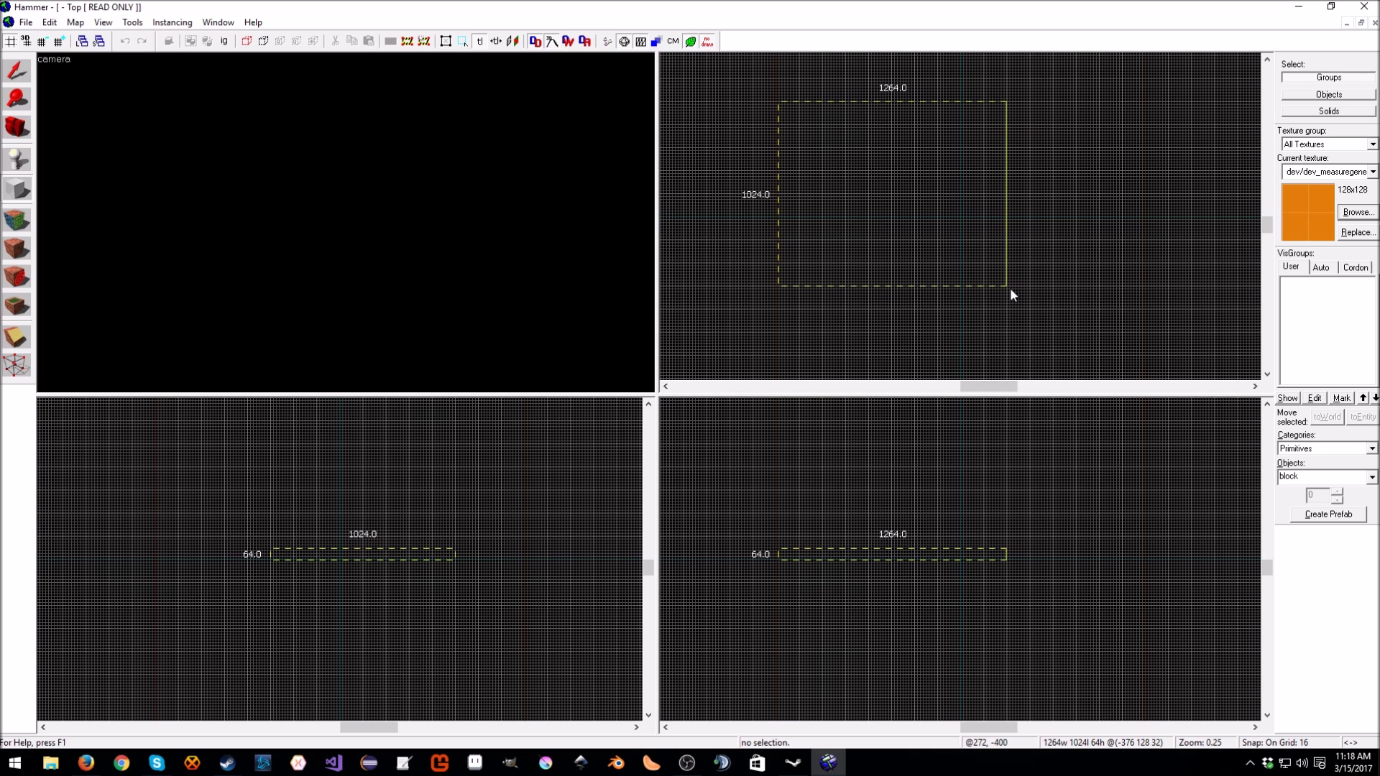